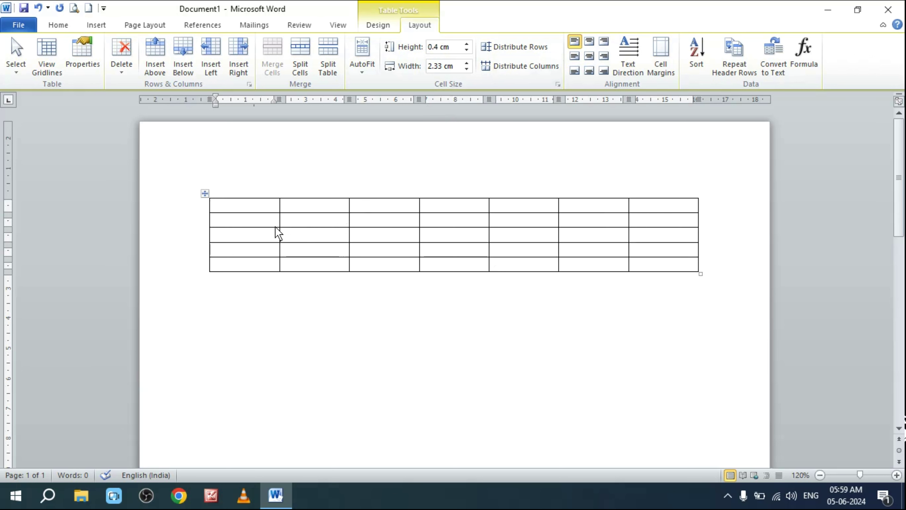
{"action": "left_click", "coordinate": [364, 74]}
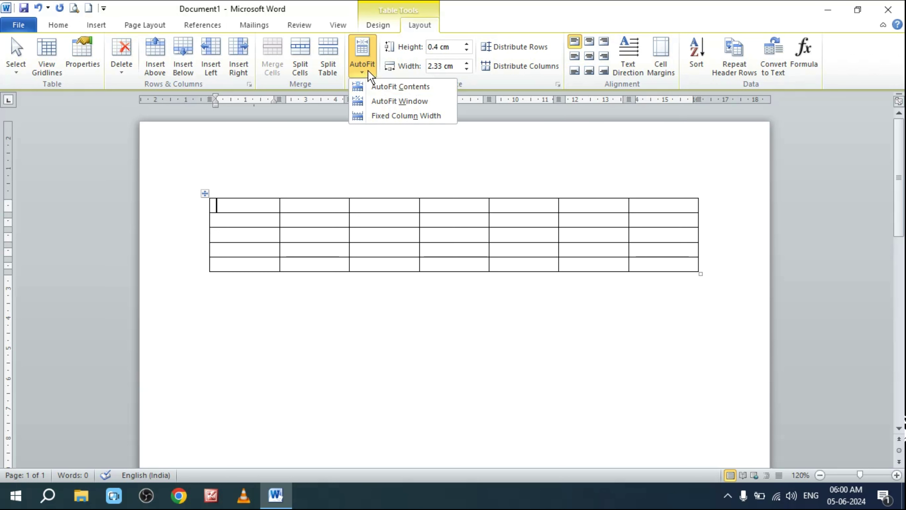
{"action": "left_click", "coordinate": [377, 91]}
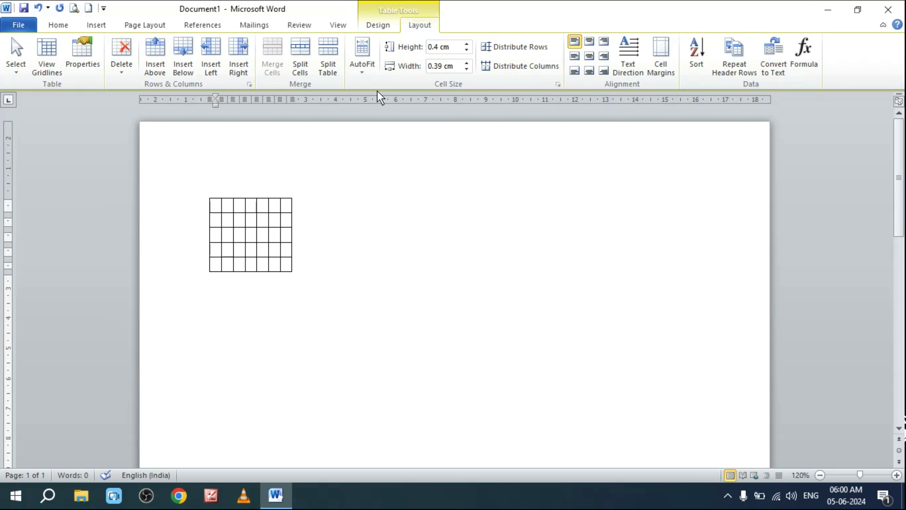
{"action": "type", "text": "545454"}
{"action": "key", "text": "Tab"}
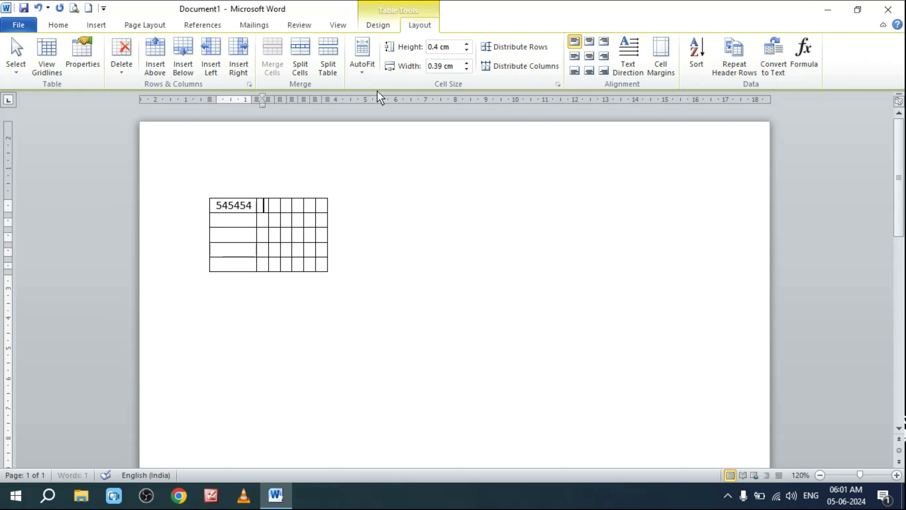
{"action": "type", "text": "4545454545454"}
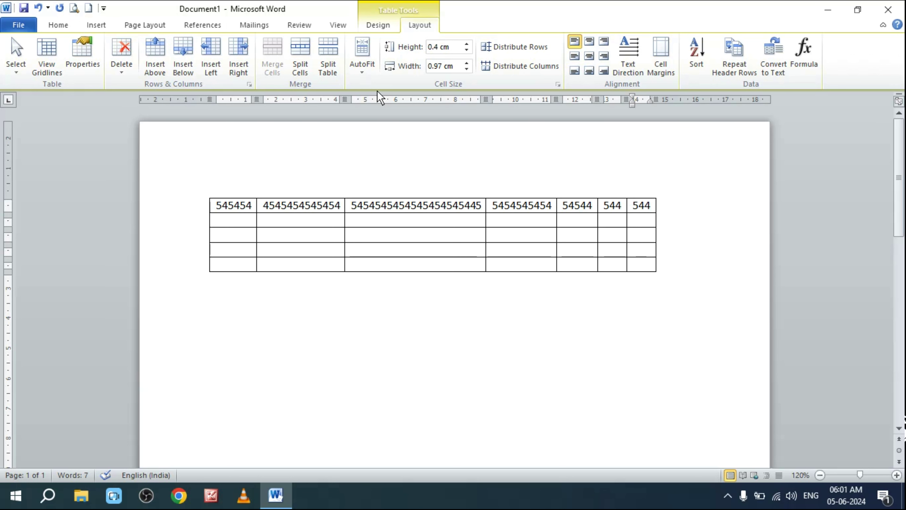
{"action": "key", "text": "ctrl+z"}
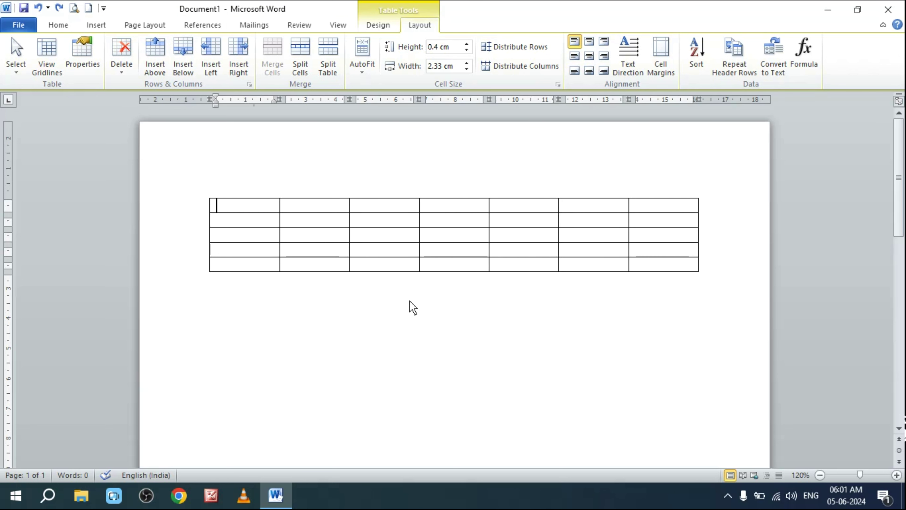
{"action": "left_click", "coordinate": [367, 68]}
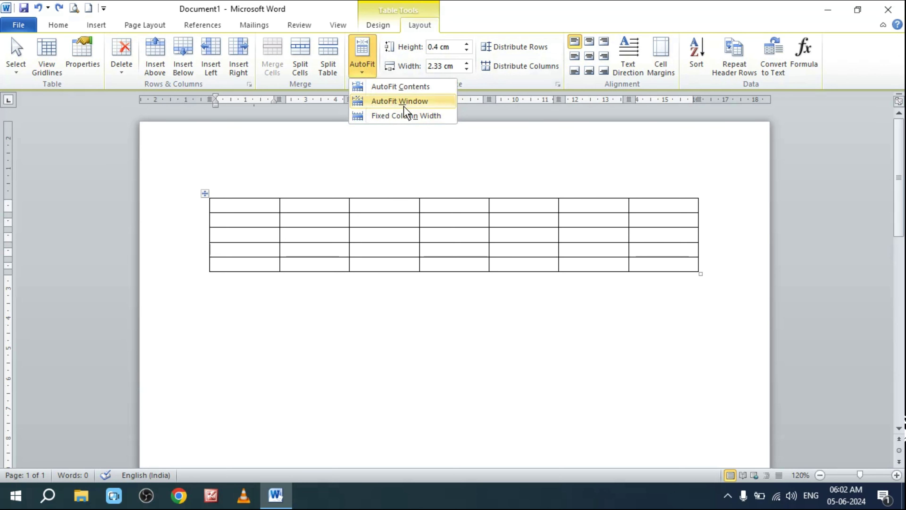
{"action": "left_click", "coordinate": [394, 106]}
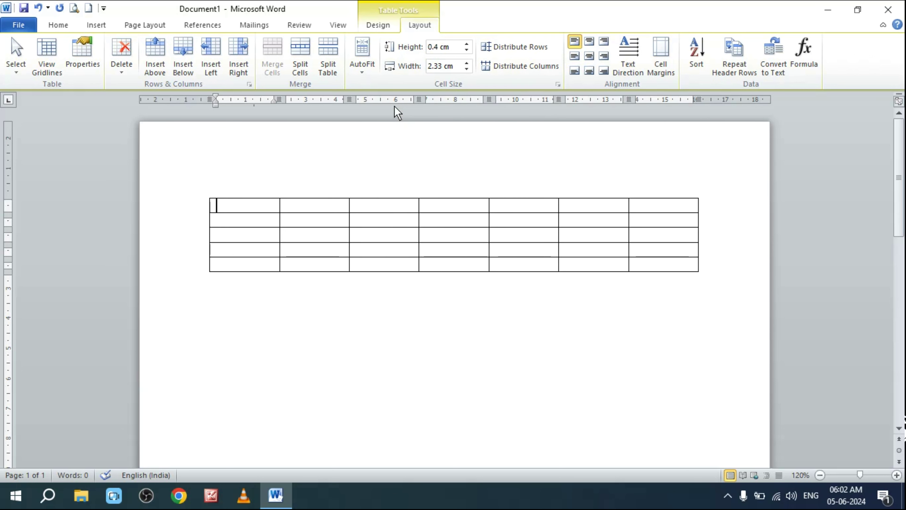
{"action": "type", "text": "645645453435454"}
{"action": "key", "text": "Tab"}
{"action": "type", "text": "5454545454545454545645645645"}
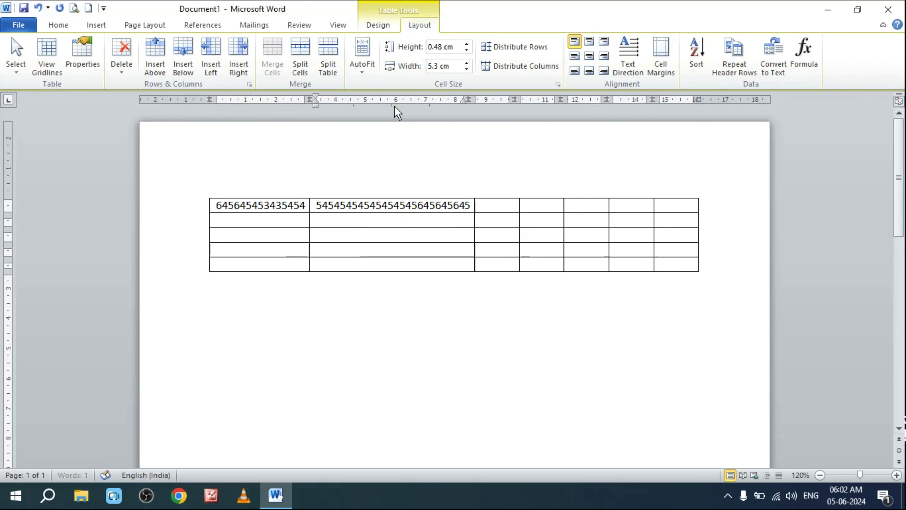
{"action": "key", "text": "Tab"}
{"action": "type", "text": "54545454"}
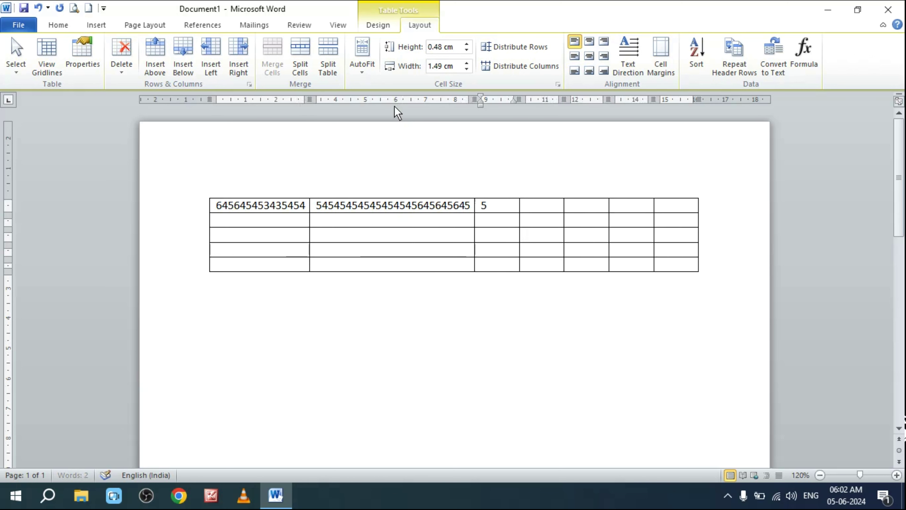
{"action": "key", "text": "Tab"}
{"action": "type", "text": "545454545"}
{"action": "key", "text": "Tab"}
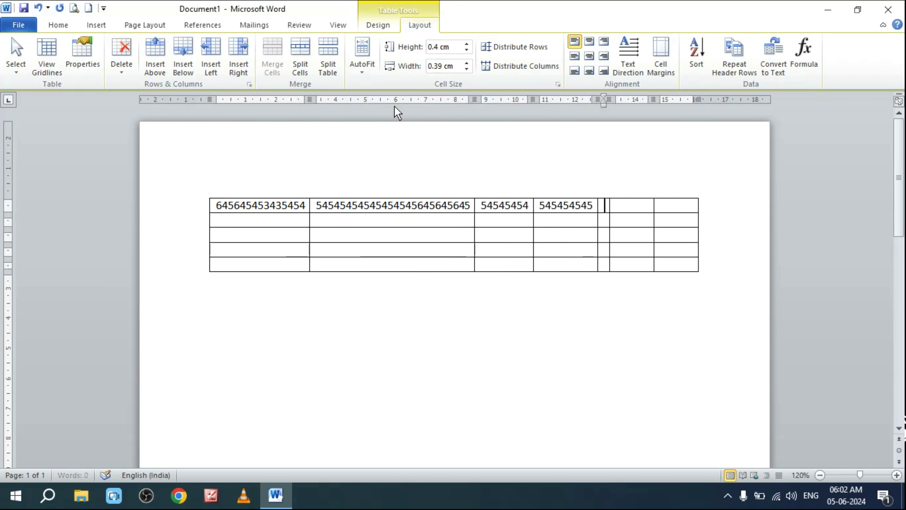
{"action": "type", "text": "5454"}
{"action": "key", "text": "Tab"}
{"action": "type", "text": "5454"}
{"action": "key", "text": "Tab"}
{"action": "type", "text": "564"}
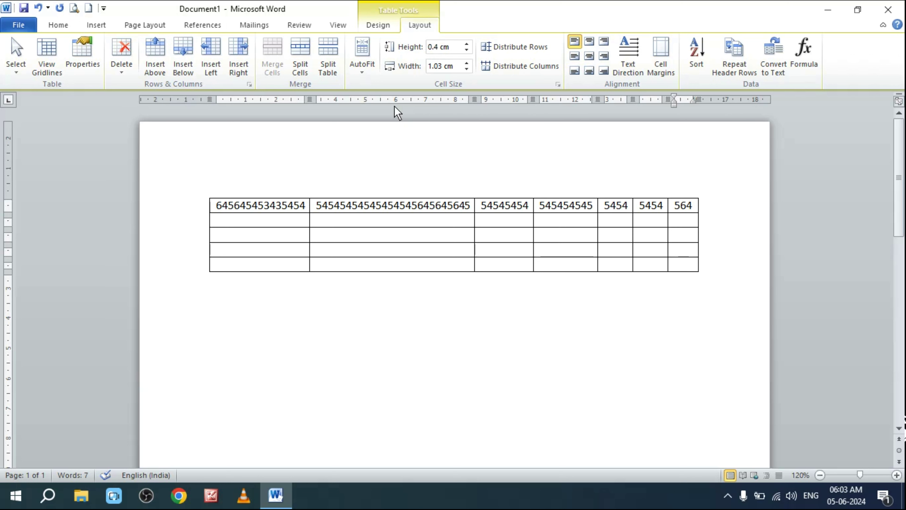
{"action": "key", "text": "ctrl+z"}
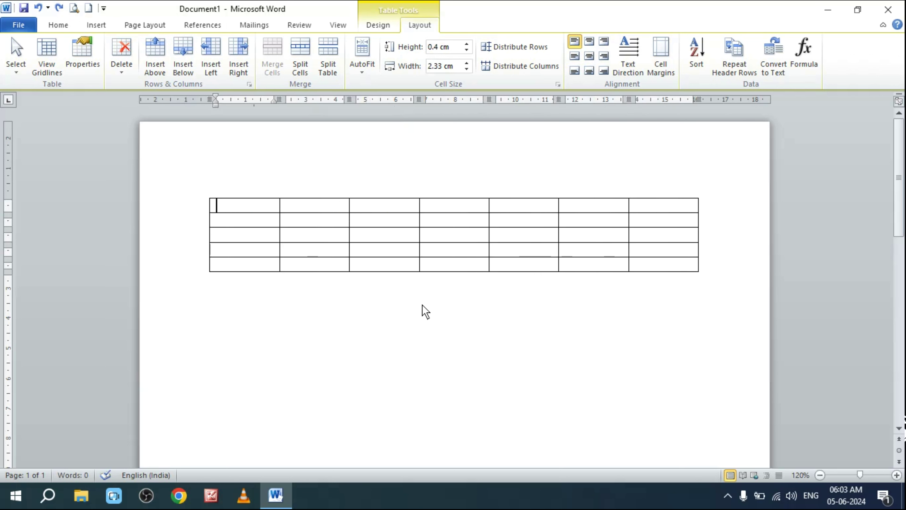
{"action": "left_click", "coordinate": [363, 68]}
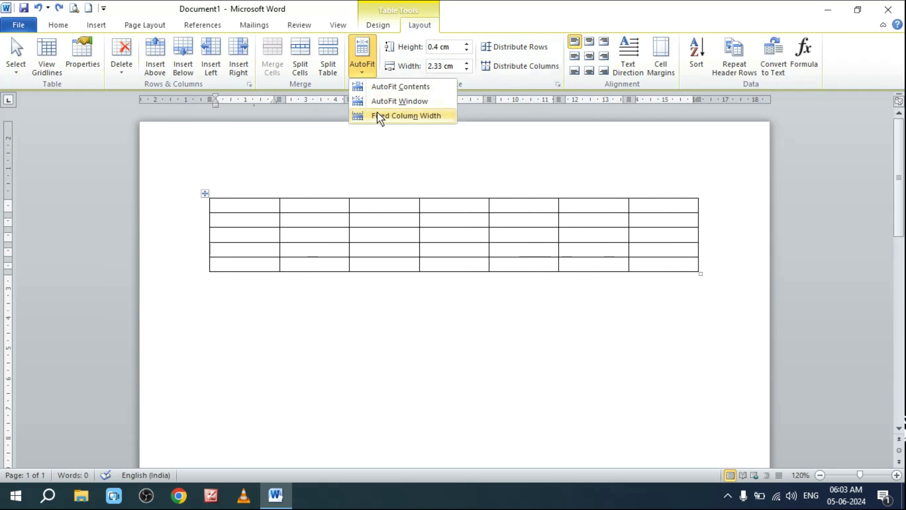
{"action": "left_click", "coordinate": [410, 116]}
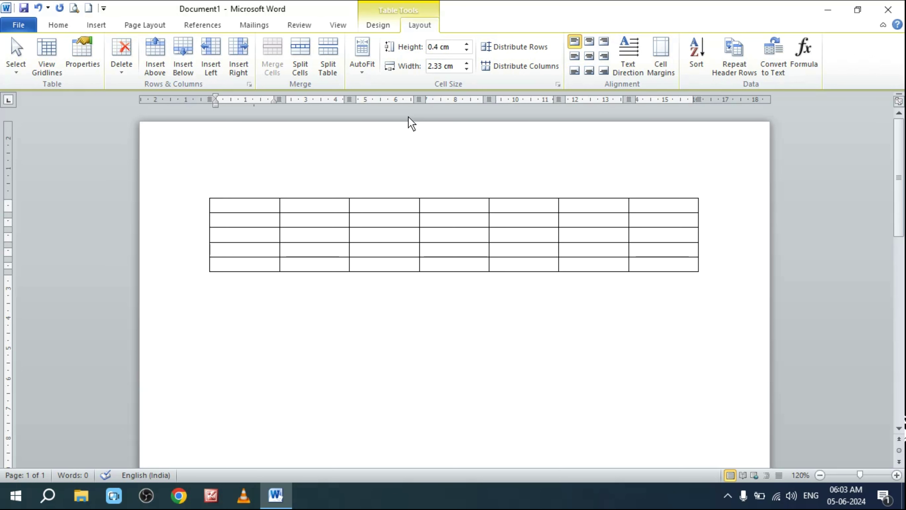
{"action": "type", "text": "65454545454"}
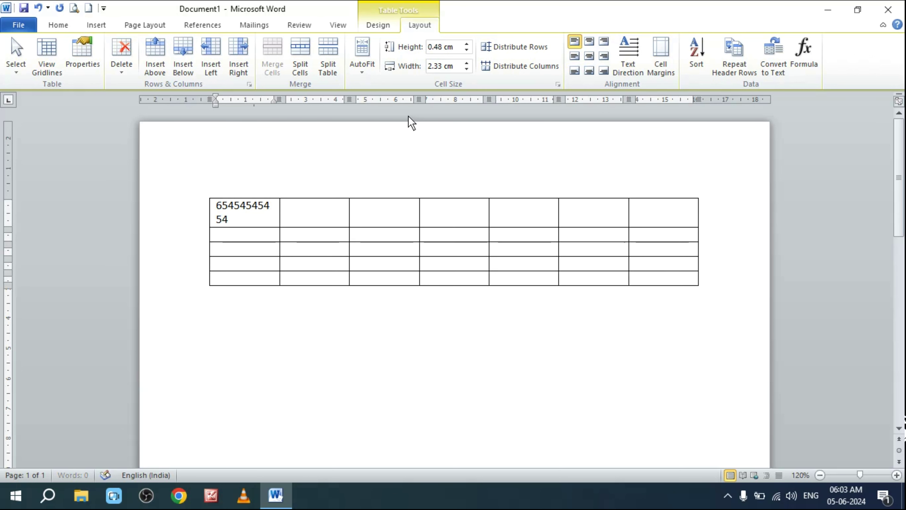
{"action": "type", "text": "454545454564564545"}
{"action": "key", "text": "Tab"}
{"action": "type", "text": "654564654654465456454"}
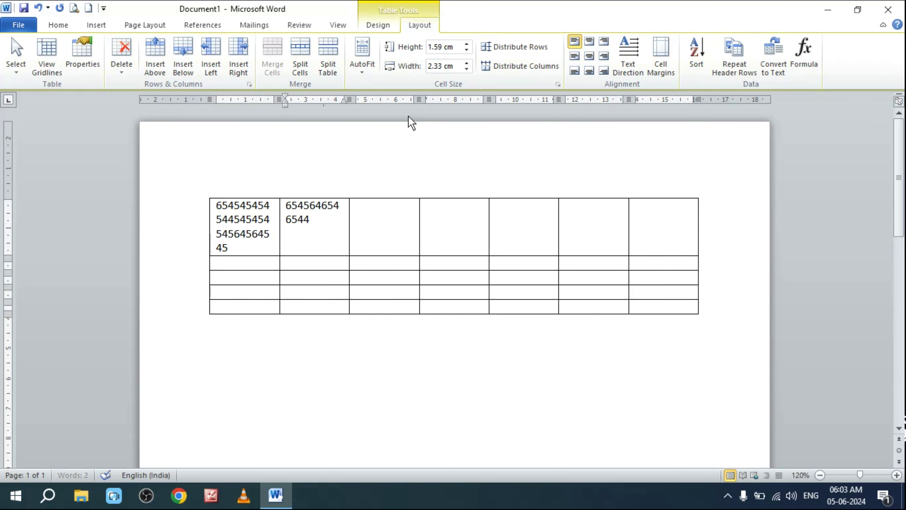
{"action": "key", "text": "Tab"}
{"action": "type", "text": "56454545"}
{"action": "key", "text": "Tab"}
{"action": "type", "text": "54564545"}
{"action": "key", "text": "Tab"}
{"action": "type", "text": "54654654654654"}
{"action": "key", "text": "Tab"}
{"action": "type", "text": "4654654"}
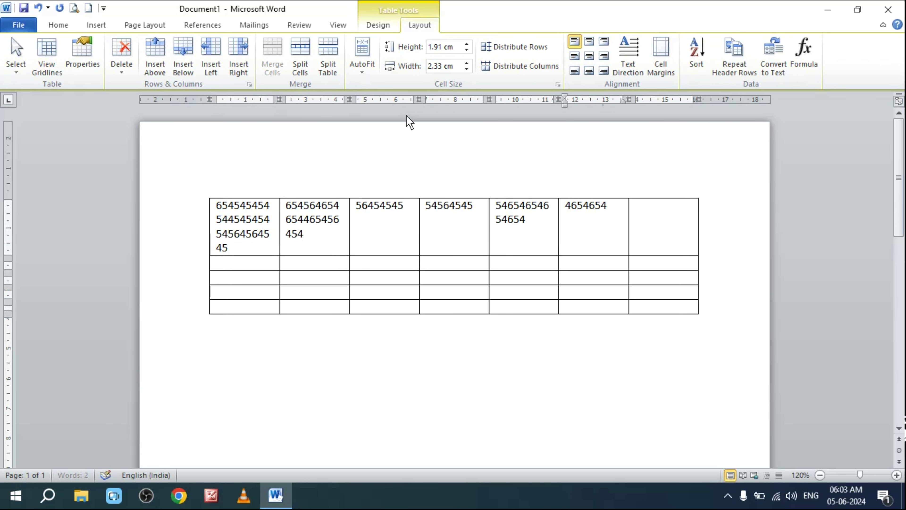
{"action": "type", "text": "654654\t65465465465456454"}
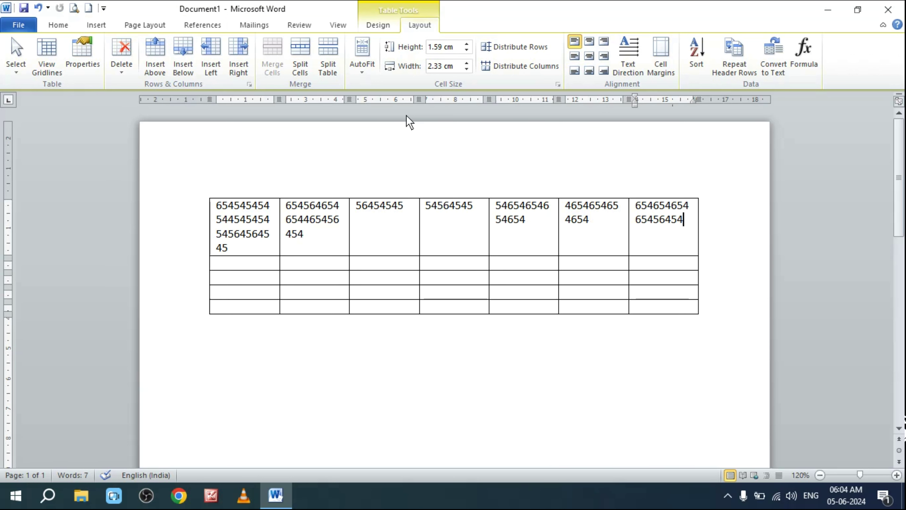
{"action": "key", "text": "ctrl+z"}
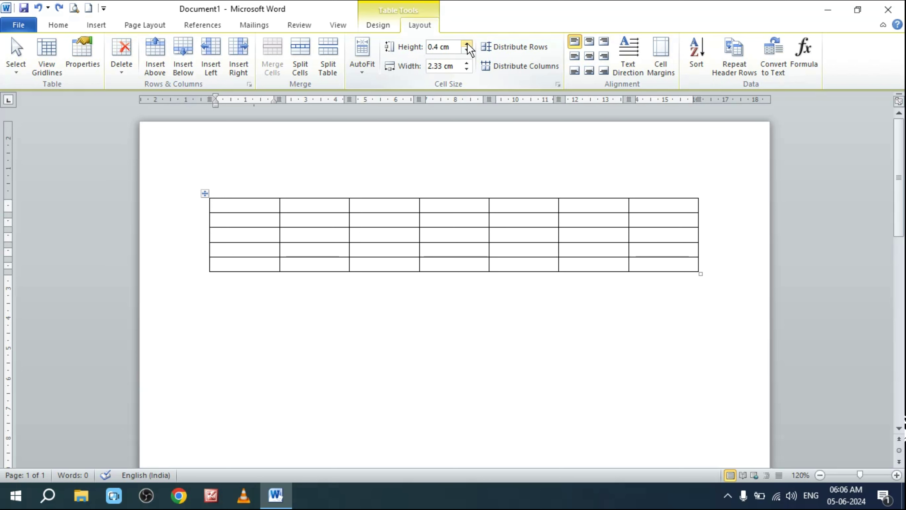
Drag the first row's bottom border down so the row is about 1.73 cm tall.
{"action": "left_click_drag", "start_coordinate": [467, 44], "coordinate": [468, 50]}
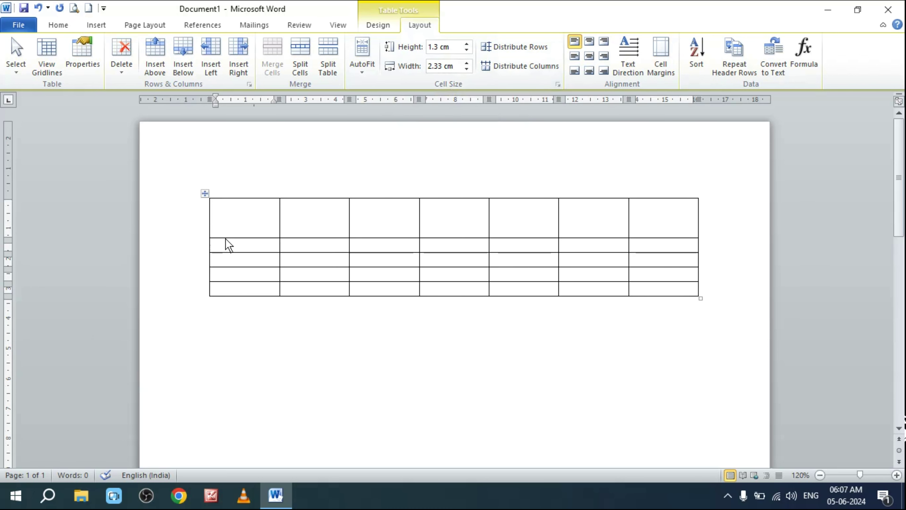
{"action": "left_click_drag", "start_coordinate": [226, 238], "coordinate": [228, 244]}
{"action": "left_click_drag", "start_coordinate": [235, 302], "coordinate": [237, 250]}
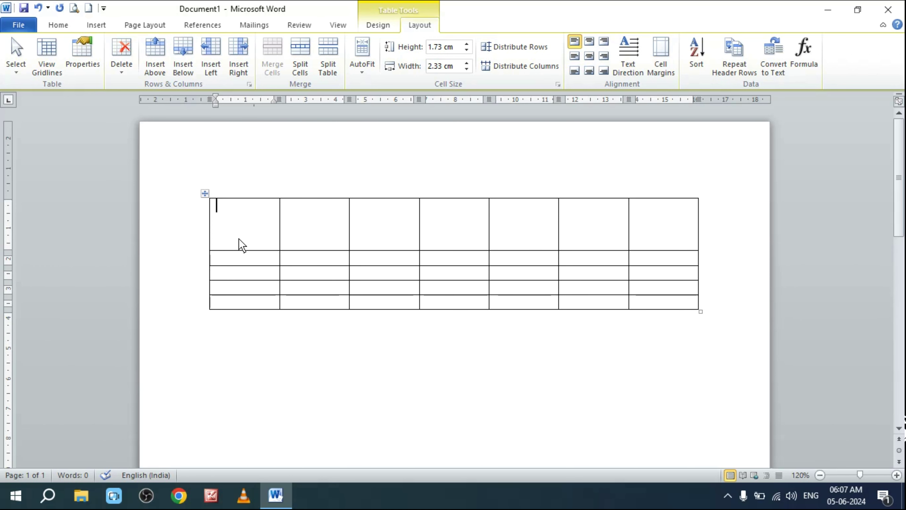
Set rows 2–5 to a matching 0.9 cm height with the Cell Size Height spinner.
{"action": "left_click_drag", "start_coordinate": [197, 257], "coordinate": [196, 302]}
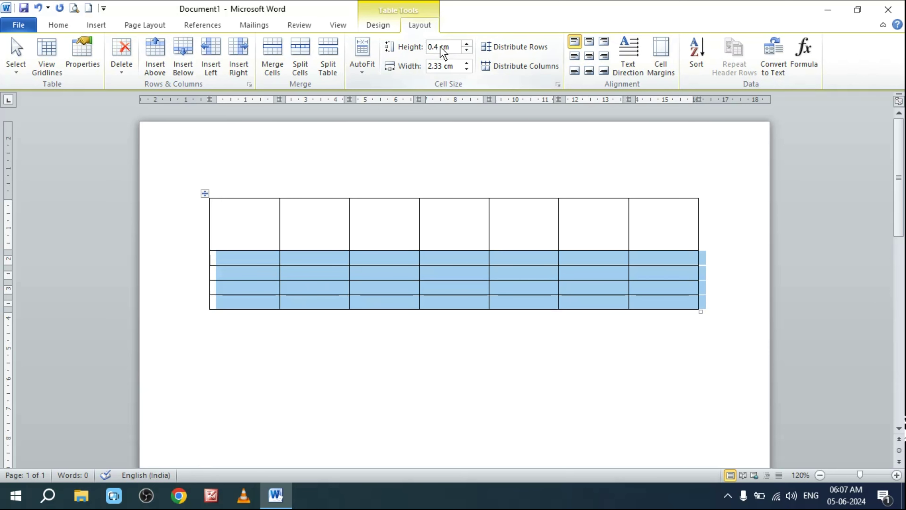
{"action": "left_click", "coordinate": [467, 44]}
{"action": "left_click", "coordinate": [466, 44]}
{"action": "left_click", "coordinate": [466, 44]}
{"action": "left_click", "coordinate": [466, 44]}
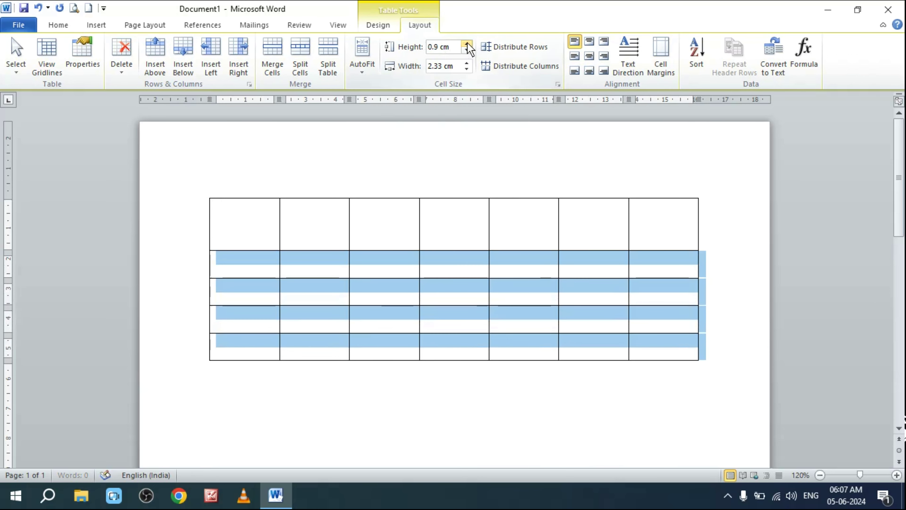
{"action": "left_click", "coordinate": [466, 44]}
{"action": "left_click", "coordinate": [467, 44]}
{"action": "left_click", "coordinate": [466, 44]}
{"action": "left_click", "coordinate": [466, 51]}
{"action": "left_click", "coordinate": [466, 51]}
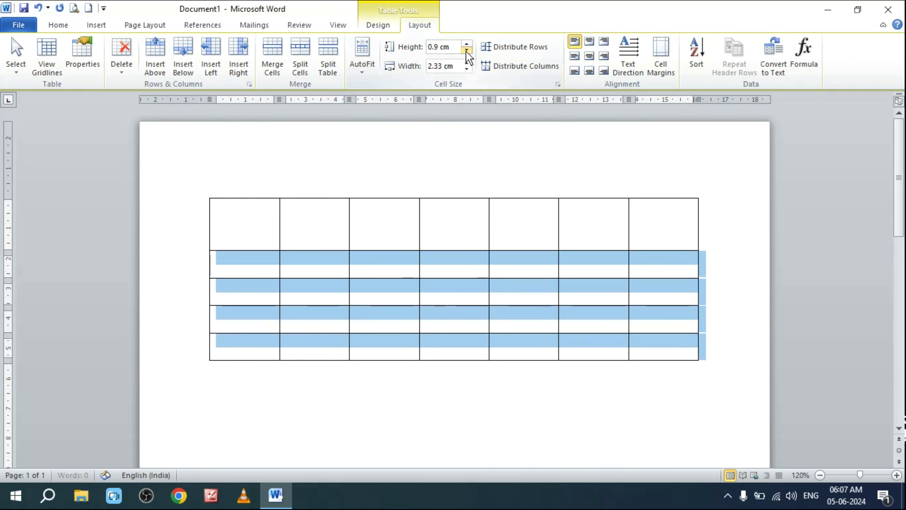
{"action": "left_click", "coordinate": [467, 51]}
{"action": "left_click", "coordinate": [466, 51]}
{"action": "left_click", "coordinate": [466, 51]}
{"action": "left_click", "coordinate": [323, 236]}
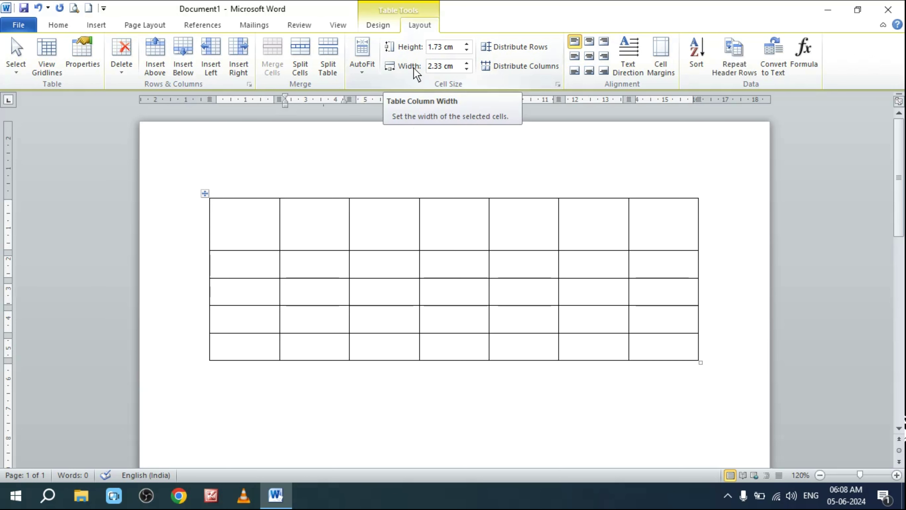
Try column 2's width at 2.4 cm, then undo a border-drag resize of it.
{"action": "left_click", "coordinate": [466, 63]}
{"action": "left_click", "coordinate": [466, 63]}
{"action": "left_click", "coordinate": [466, 63]}
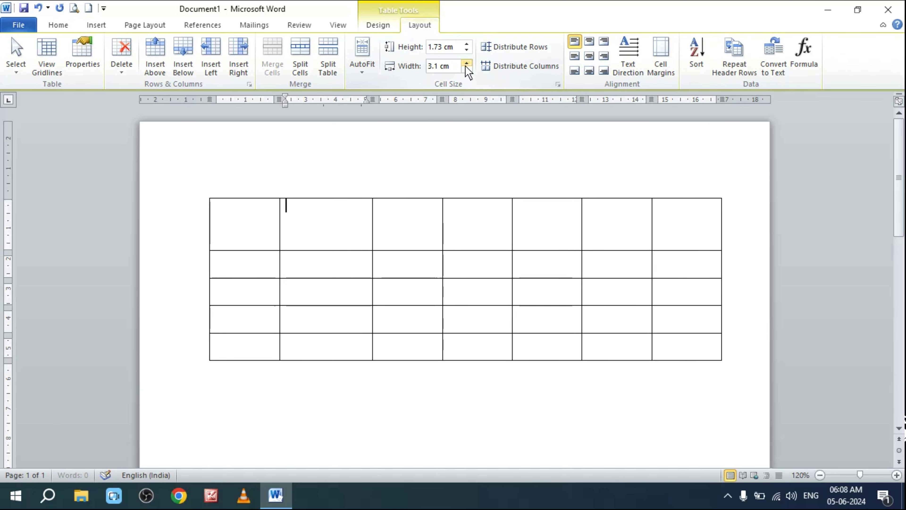
{"action": "left_click", "coordinate": [466, 63]}
{"action": "left_click", "coordinate": [466, 71]}
{"action": "left_click", "coordinate": [466, 71]}
{"action": "left_click", "coordinate": [466, 70]}
{"action": "left_click", "coordinate": [466, 71]}
{"action": "left_click", "coordinate": [466, 71]}
{"action": "left_click", "coordinate": [465, 70]}
{"action": "left_click", "coordinate": [465, 70]}
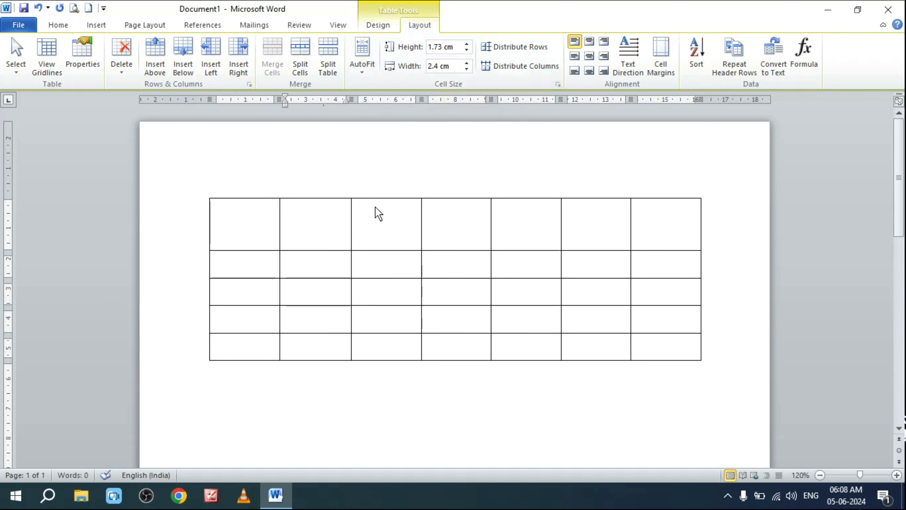
{"action": "left_click_drag", "start_coordinate": [351, 218], "coordinate": [405, 221]}
{"action": "key", "text": "ctrl+z"}
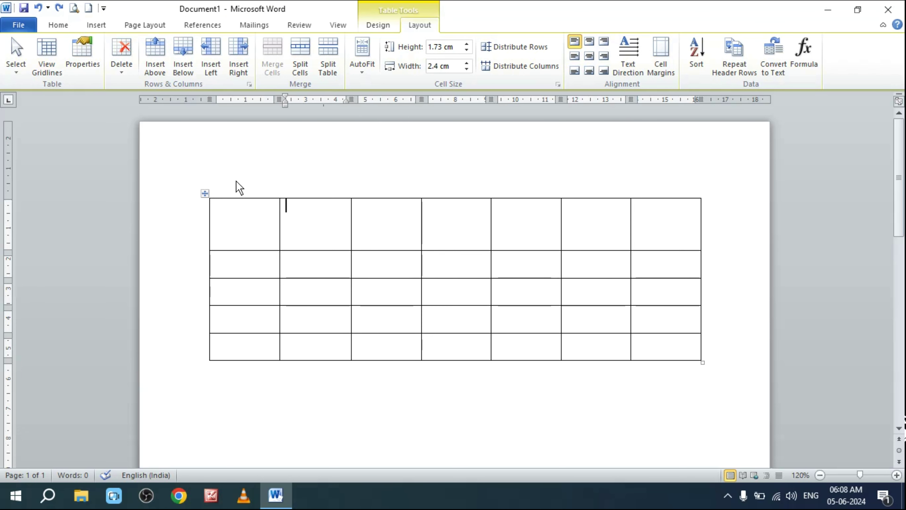
Select all seven columns and set their width to 2.1 cm.
{"action": "left_click_drag", "start_coordinate": [343, 204], "coordinate": [640, 225]}
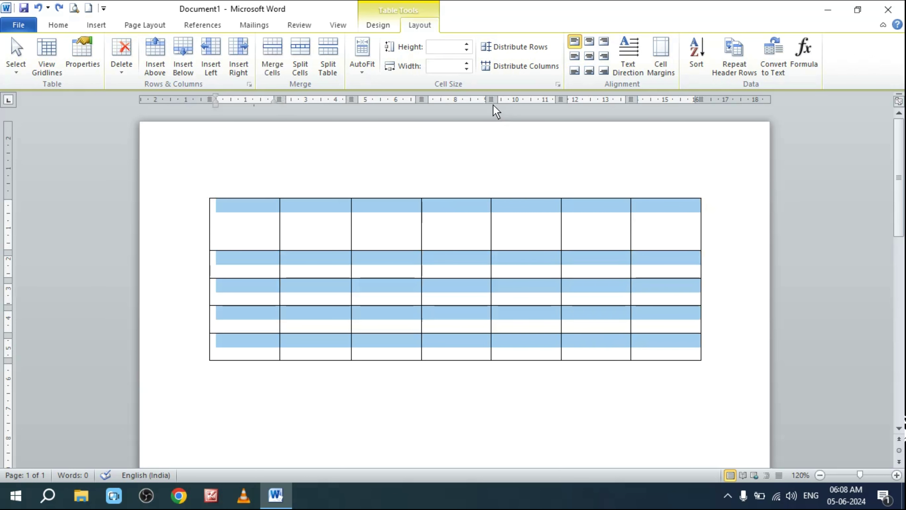
{"action": "left_click", "coordinate": [467, 68]}
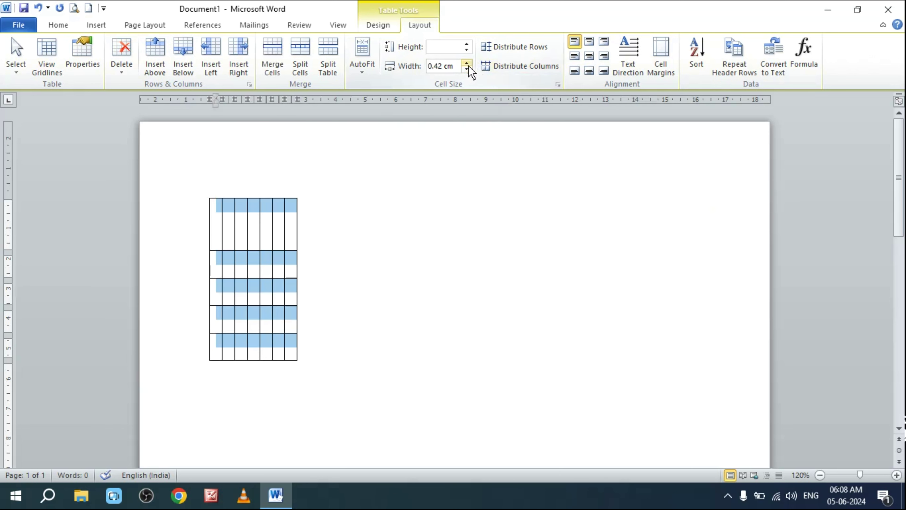
{"action": "left_click", "coordinate": [466, 63]}
{"action": "left_click", "coordinate": [467, 63]}
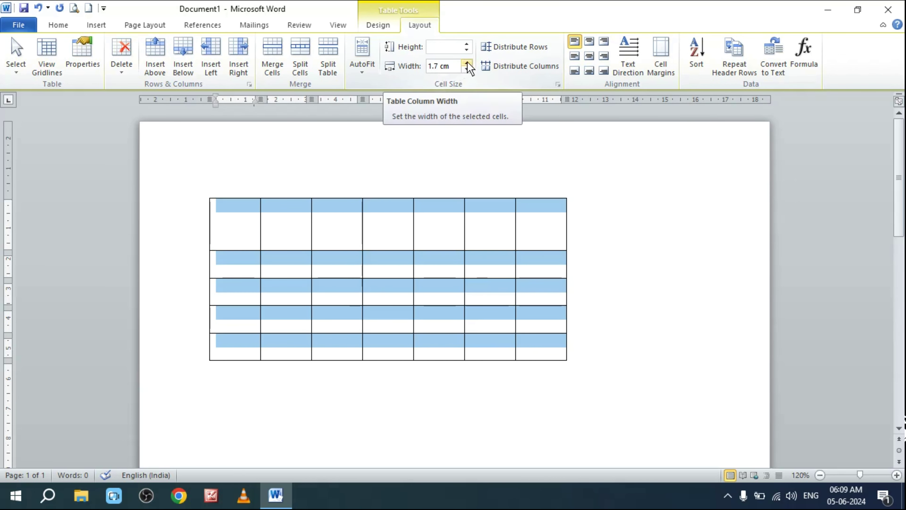
{"action": "left_click", "coordinate": [467, 64]}
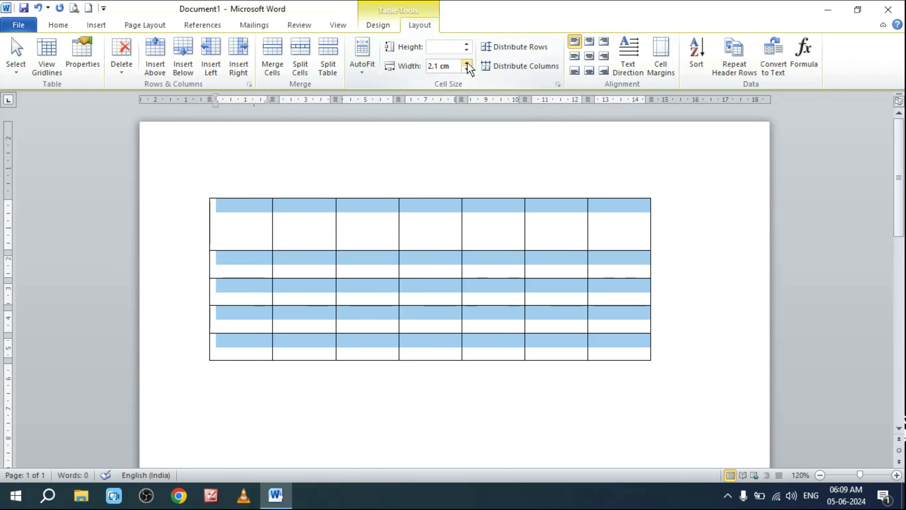
{"action": "key", "text": "ctrl+Home"}
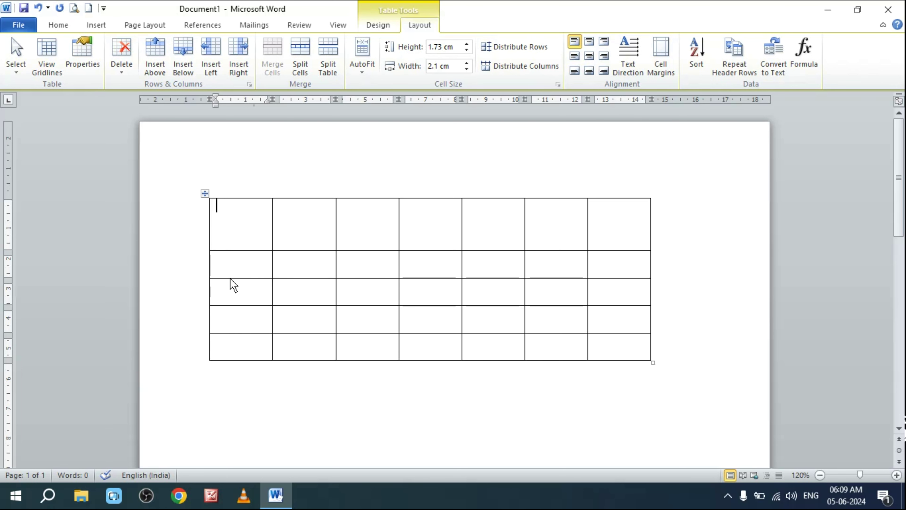
Freehand-resize rows and columns: narrow columns 2 and 5, widen columns 3 and 6.
{"action": "left_click_drag", "start_coordinate": [230, 278], "coordinate": [237, 347]}
{"action": "left_click_drag", "start_coordinate": [243, 403], "coordinate": [242, 389]}
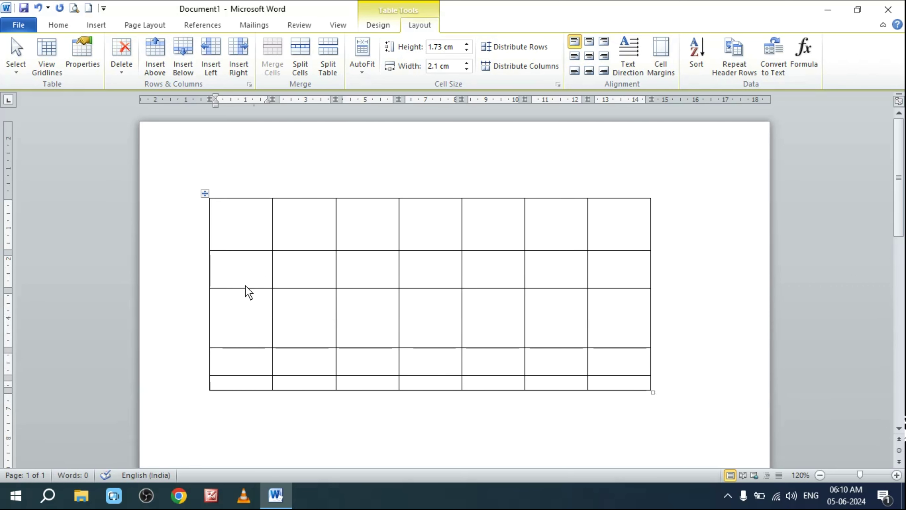
{"action": "left_click_drag", "start_coordinate": [246, 288], "coordinate": [246, 273]}
{"action": "mouse_move", "coordinate": [336, 99]}
{"action": "left_mouse_down"}
{"action": "mouse_move", "coordinate": [299, 102]}
{"action": "mouse_move", "coordinate": [418, 102]}
{"action": "left_mouse_up"}
{"action": "mouse_move", "coordinate": [544, 99]}
{"action": "left_mouse_down"}
{"action": "mouse_move", "coordinate": [509, 104]}
{"action": "mouse_move", "coordinate": [634, 120]}
{"action": "left_mouse_up"}
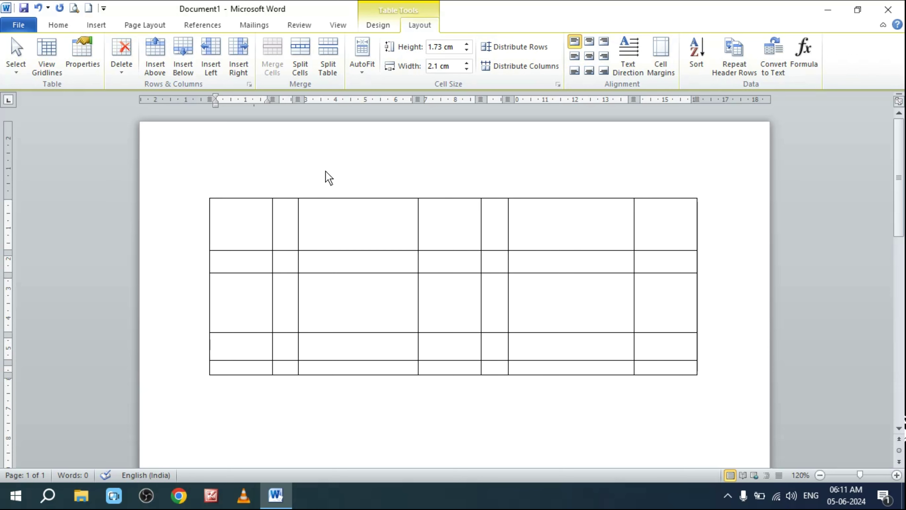
Distribute the whole table evenly into 1.16 cm rows and 2.32 cm columns.
{"action": "left_click", "coordinate": [206, 195]}
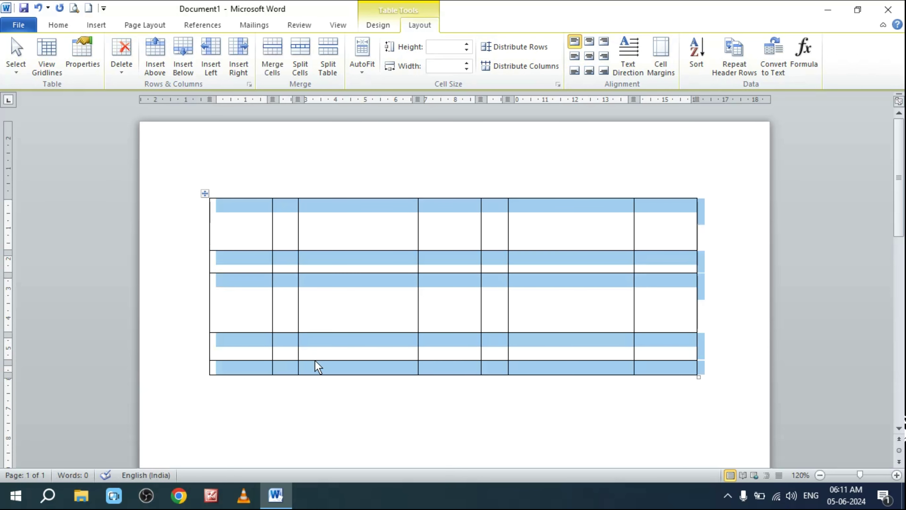
{"action": "left_click", "coordinate": [524, 56]}
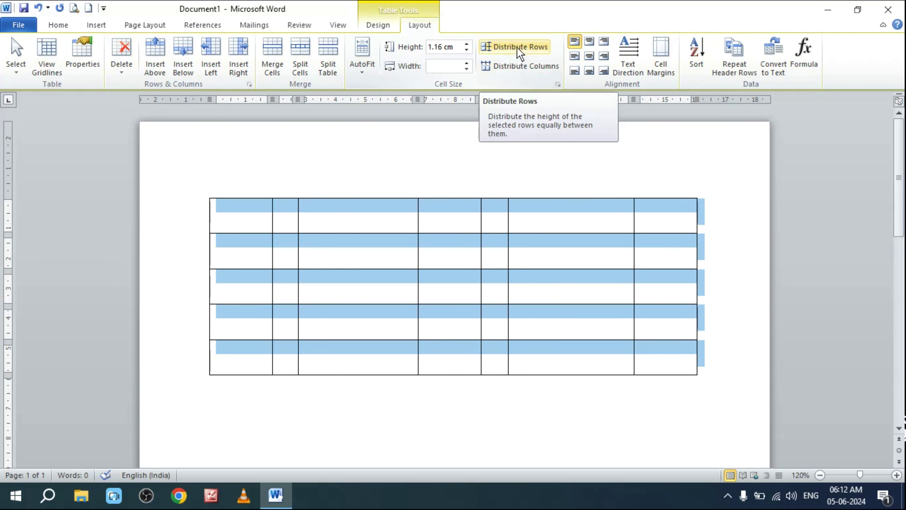
{"action": "left_click", "coordinate": [518, 75]}
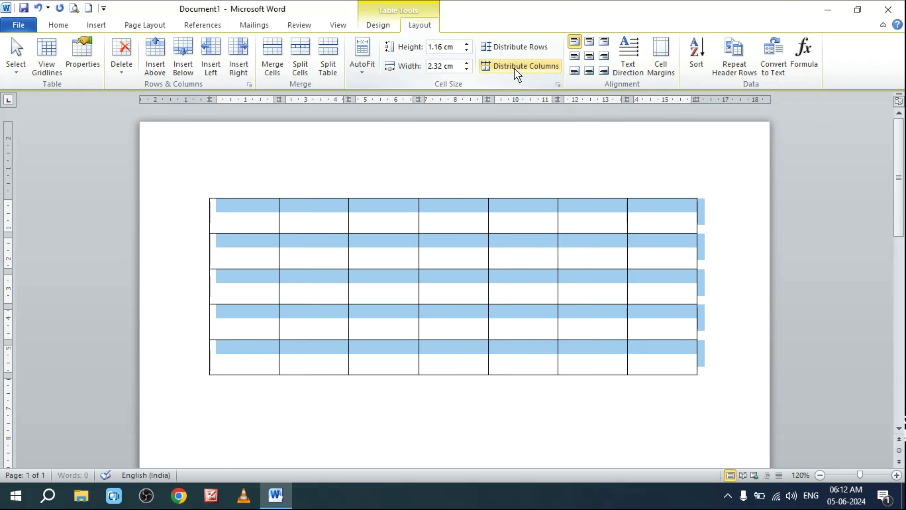
{"action": "left_click", "coordinate": [398, 272]}
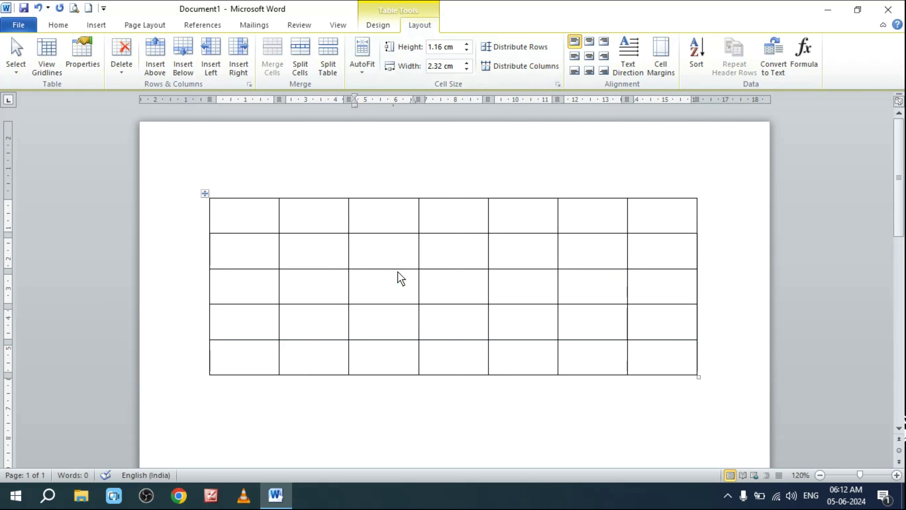